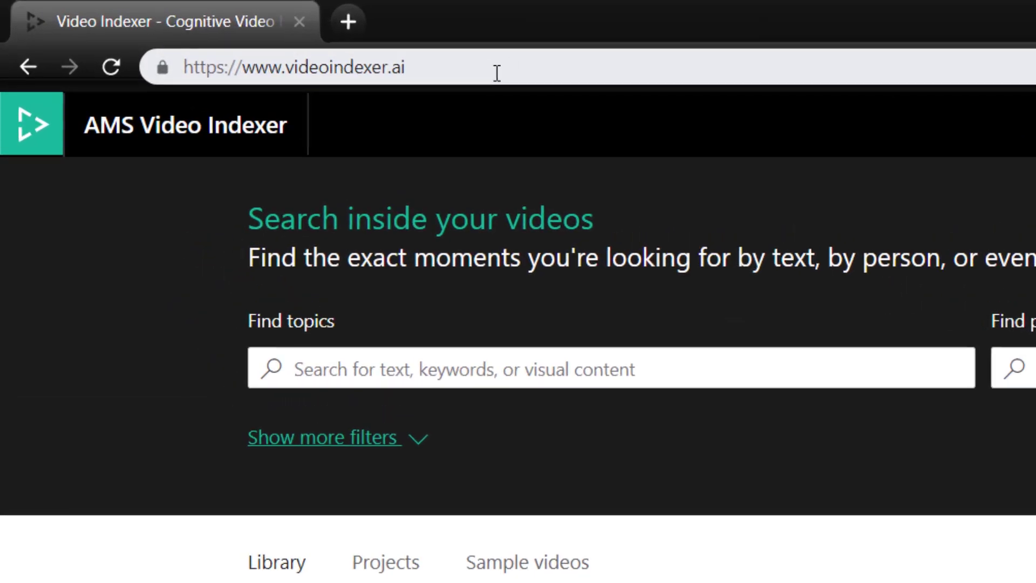
# Pick 'A Quick Tour of the ML.NET CLI.mp4' from the Downloads demo folder for upload
pyautogui.click(283, 36)
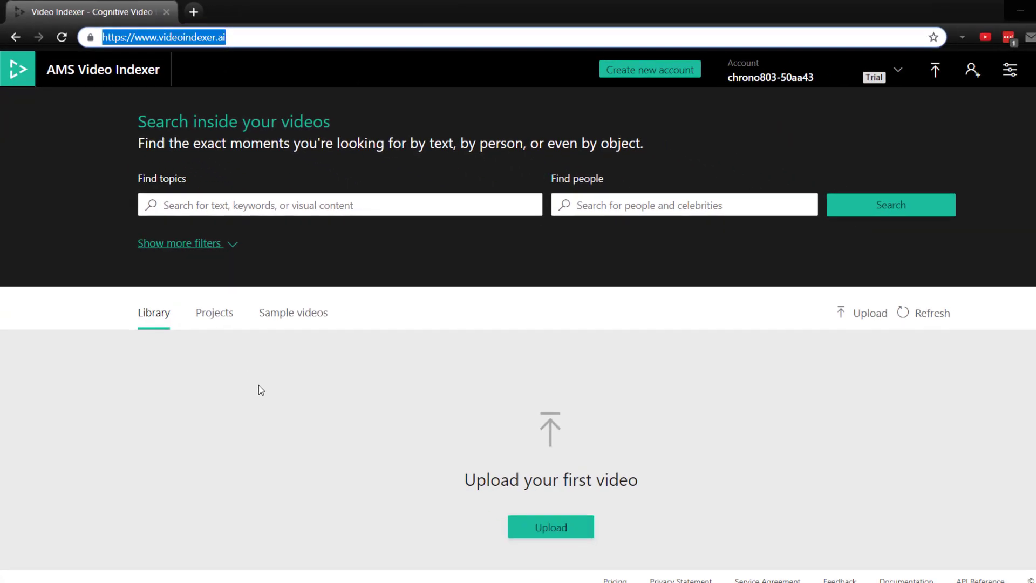
pyautogui.click(291, 380)
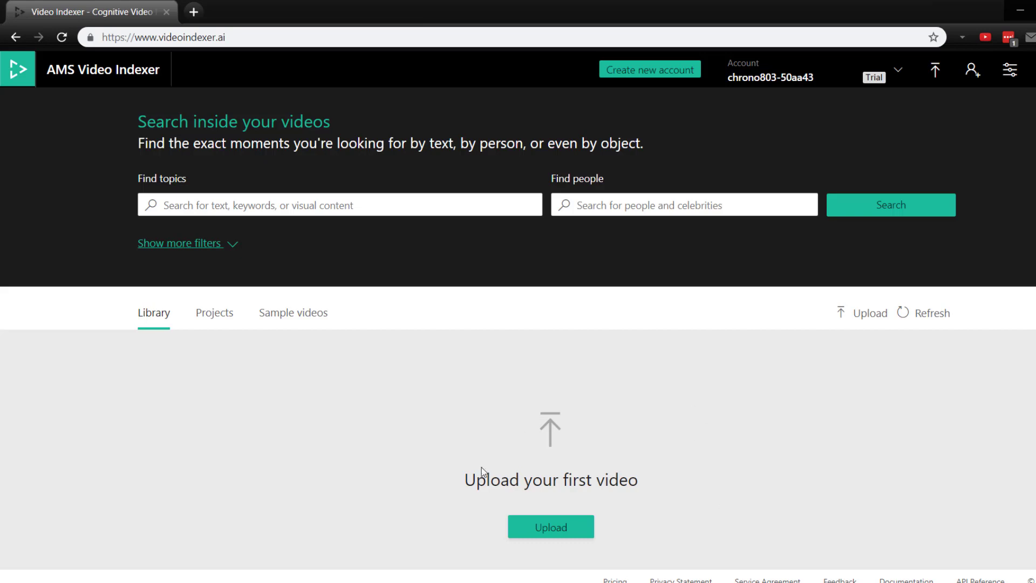
pyautogui.click(557, 530)
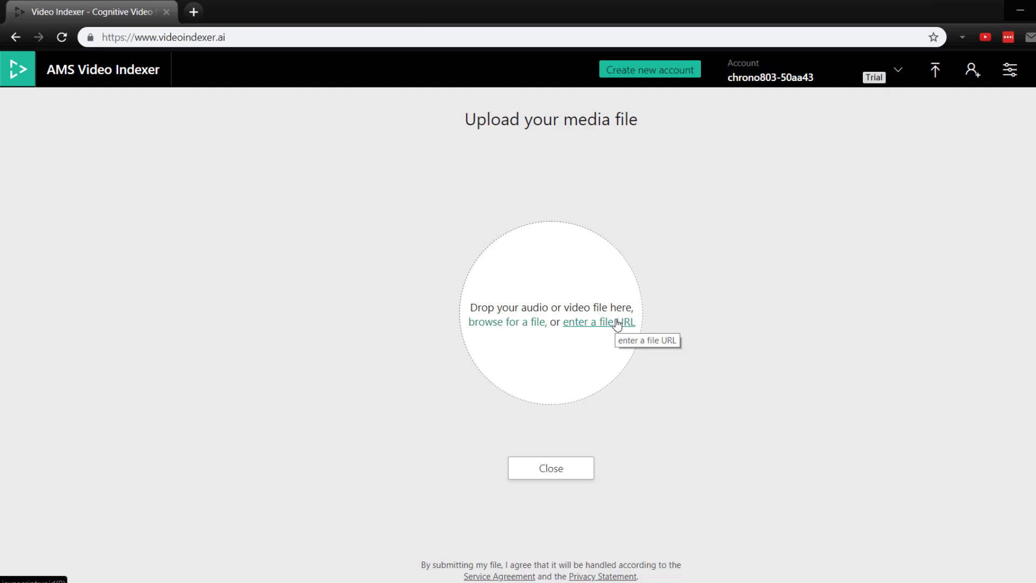
pyautogui.click(512, 327)
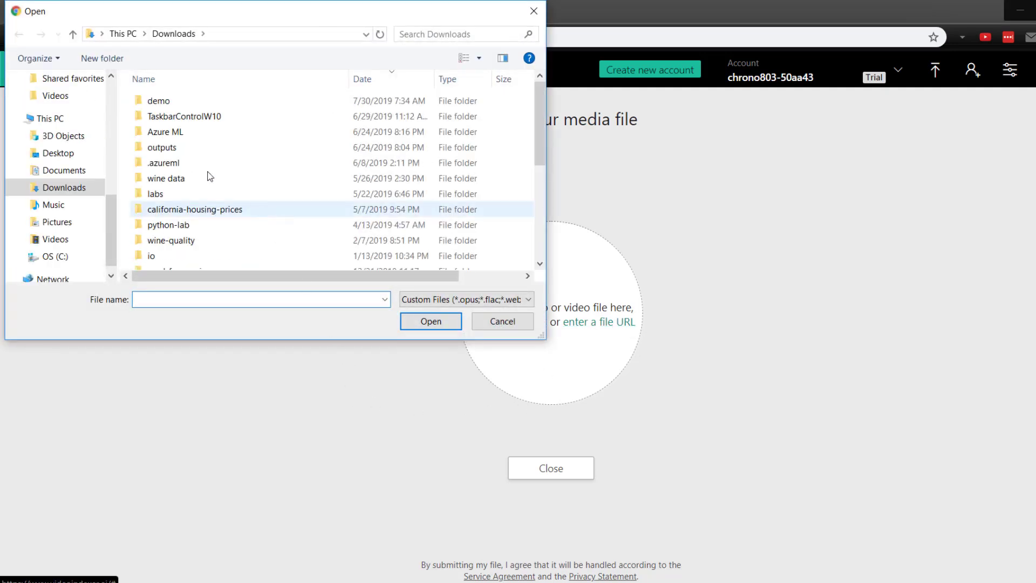
pyautogui.doubleClick(177, 102)
pyautogui.click(176, 156)
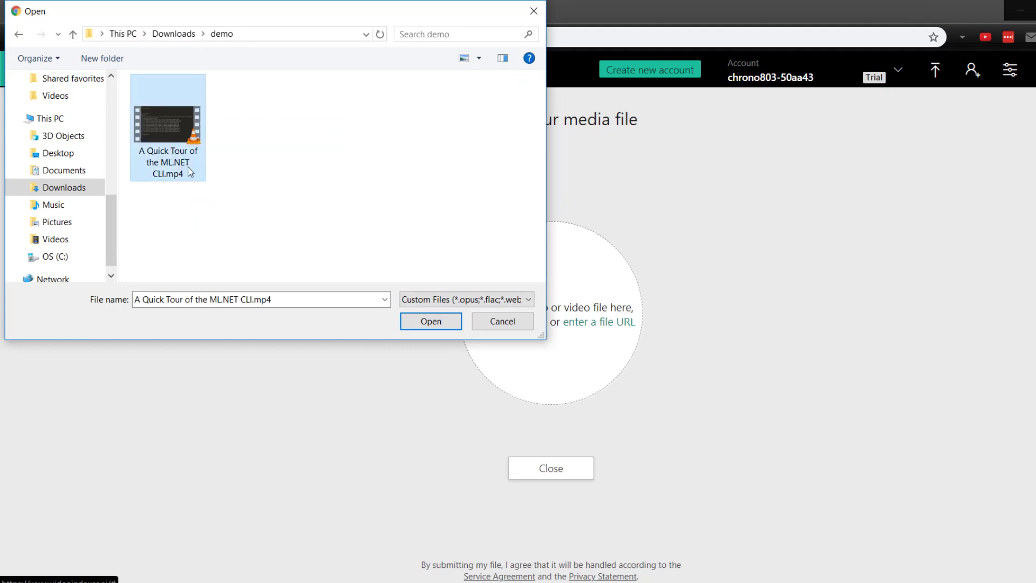
pyautogui.click(430, 322)
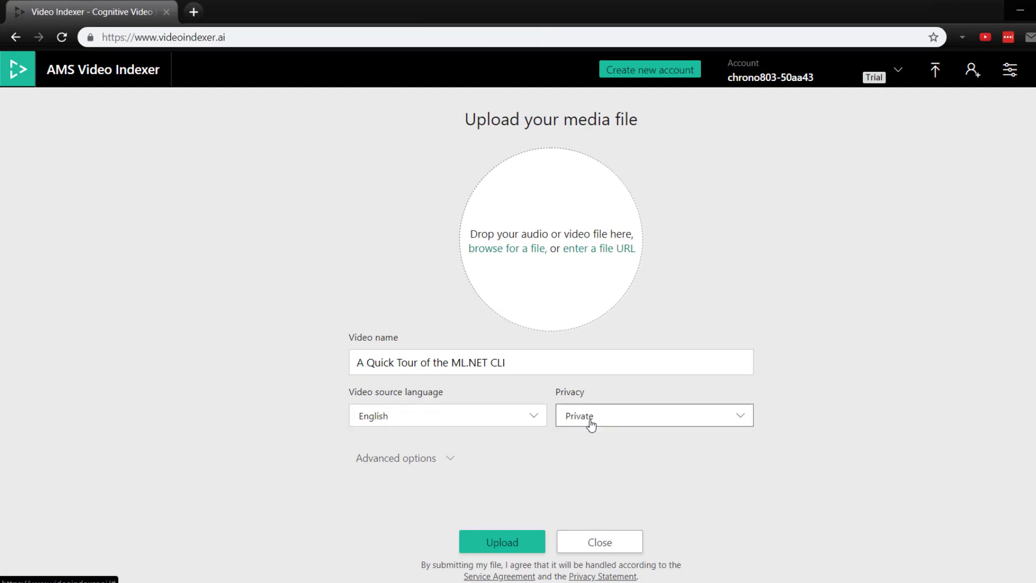
# Submit the upload form so the ML.NET CLI video enters the library and indexes
pyautogui.click(510, 542)
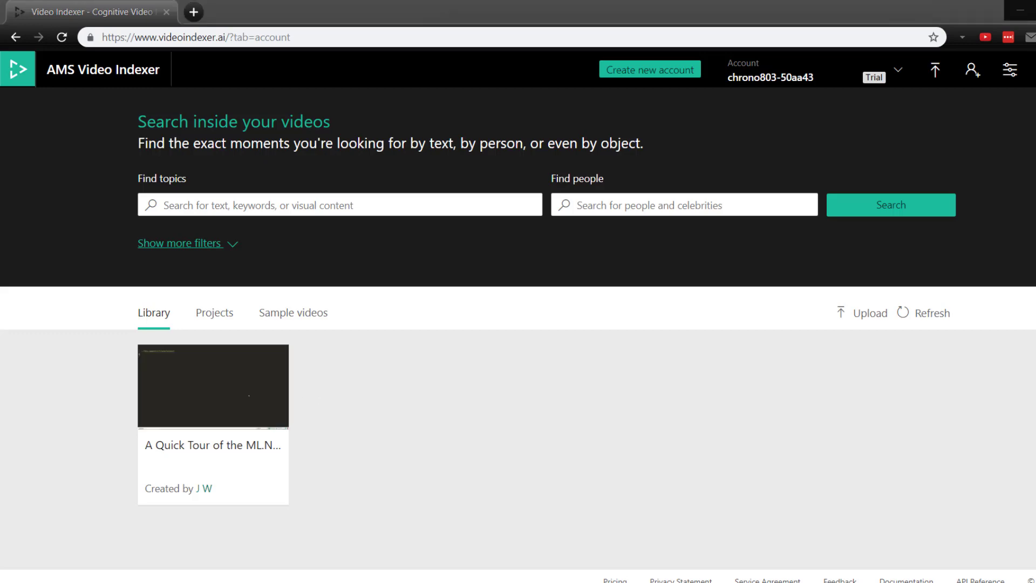
# Open the video's insights, expand all 18 topics, and show where Big data and Housing occur
pyautogui.click(205, 445)
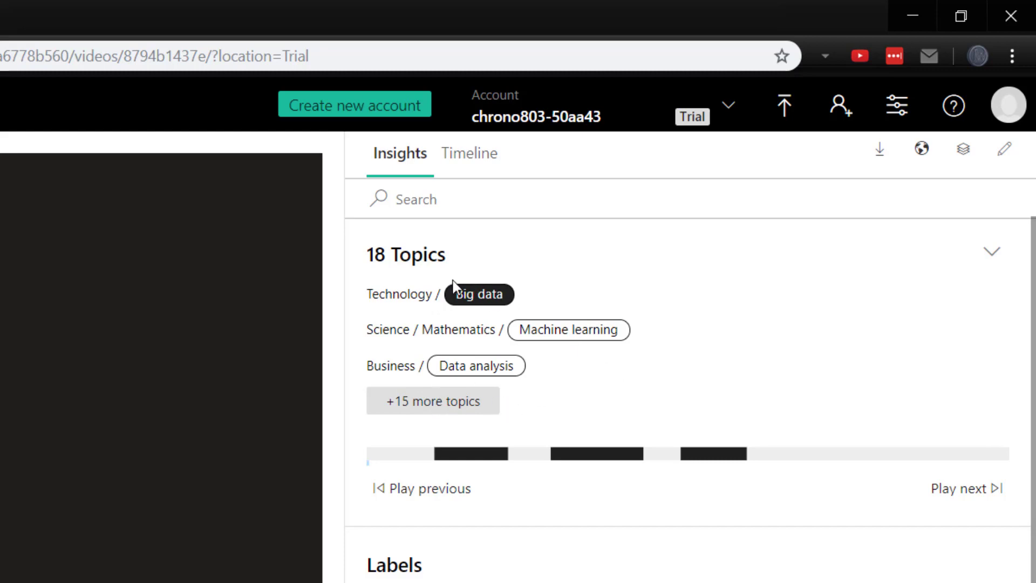
pyautogui.click(413, 405)
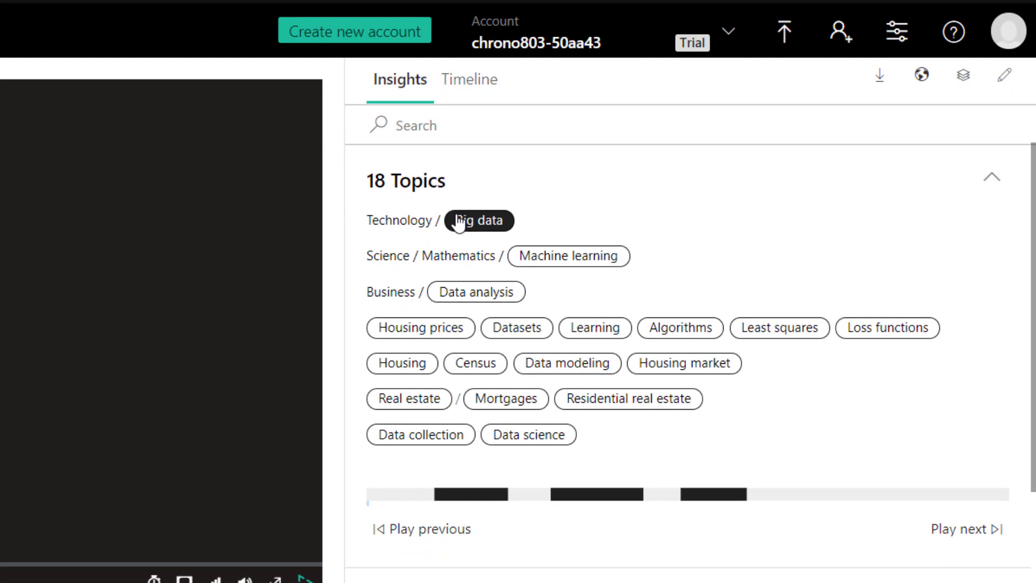
pyautogui.click(488, 221)
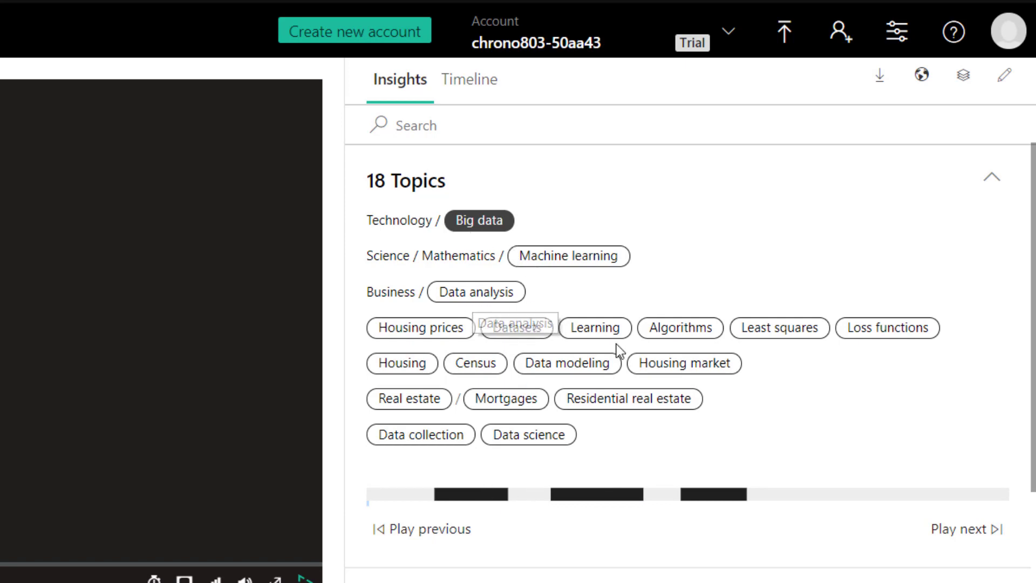
pyautogui.click(394, 364)
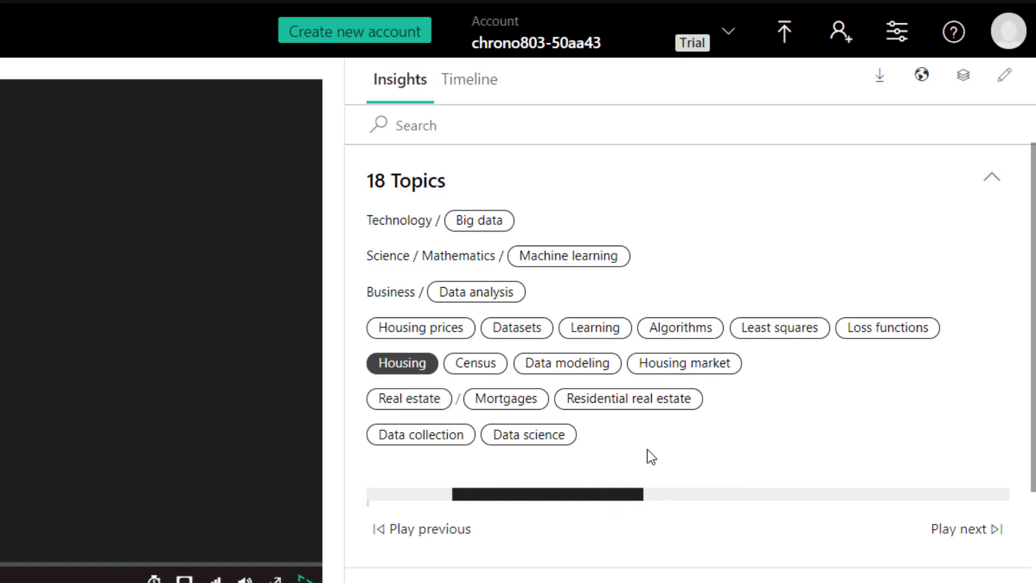
pyautogui.scroll(-7, 594, 405)
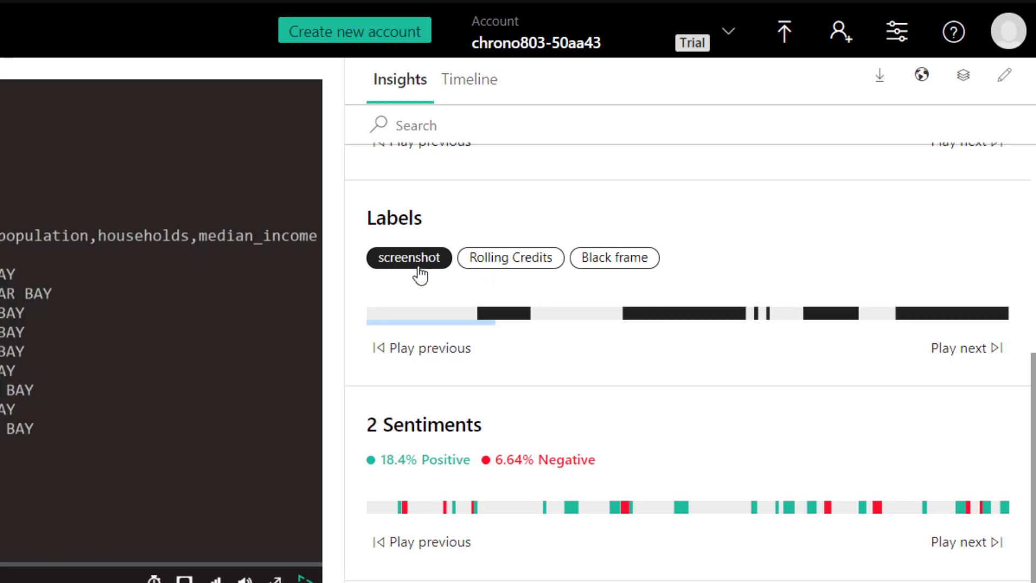
pyautogui.scroll(3, 420, 275)
pyautogui.scroll(-3, 423, 296)
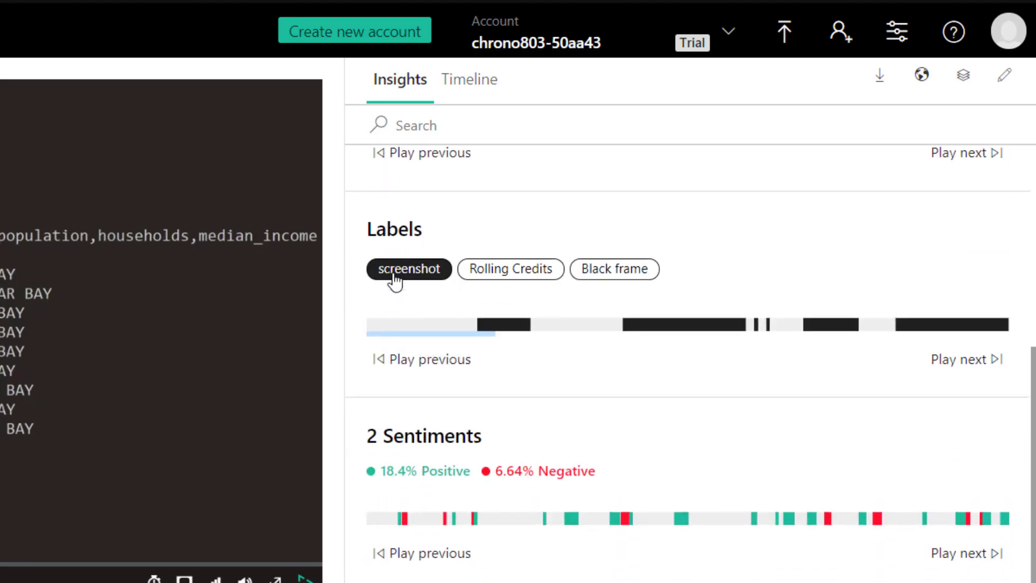
pyautogui.scroll(9, 509, 316)
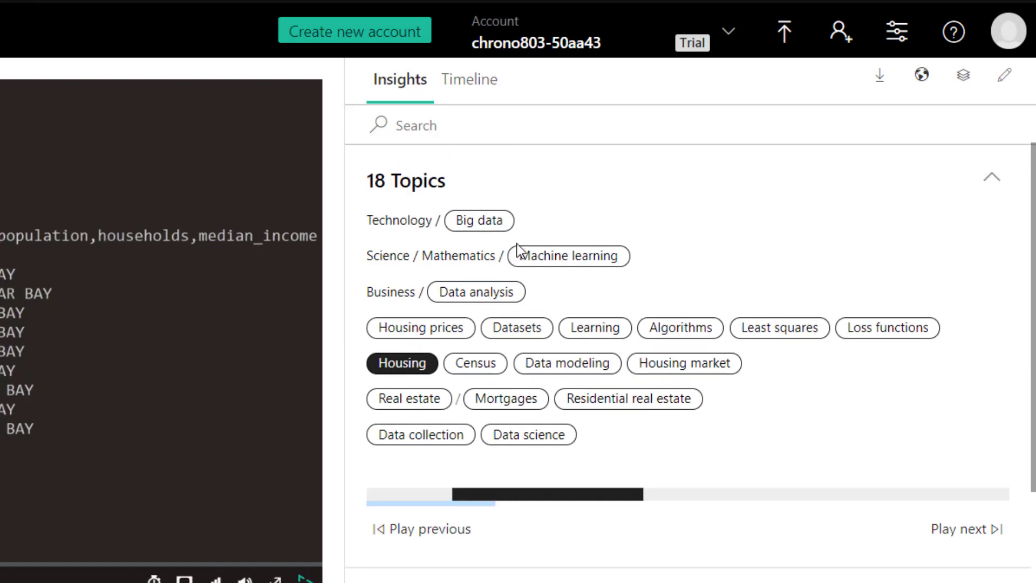
pyautogui.scroll(-5, 629, 268)
pyautogui.scroll(-2, 558, 359)
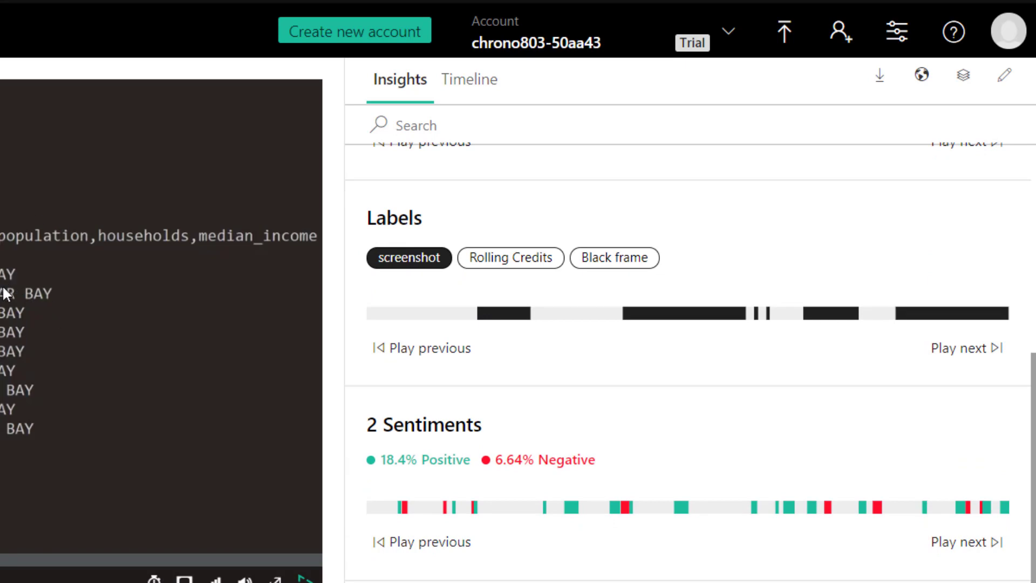
pyautogui.scroll(-3, 718, 270)
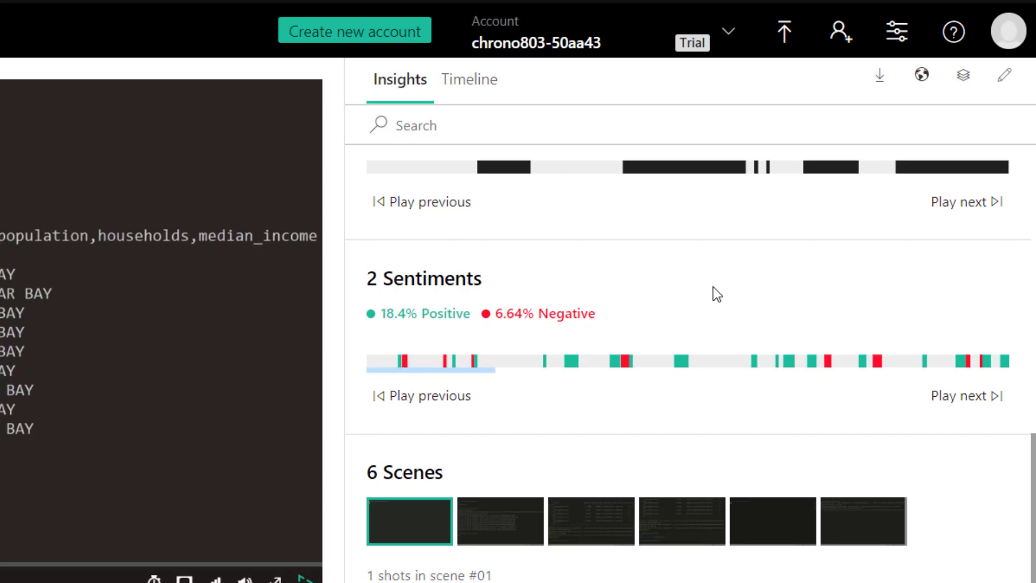
pyautogui.scroll(10, 540, 326)
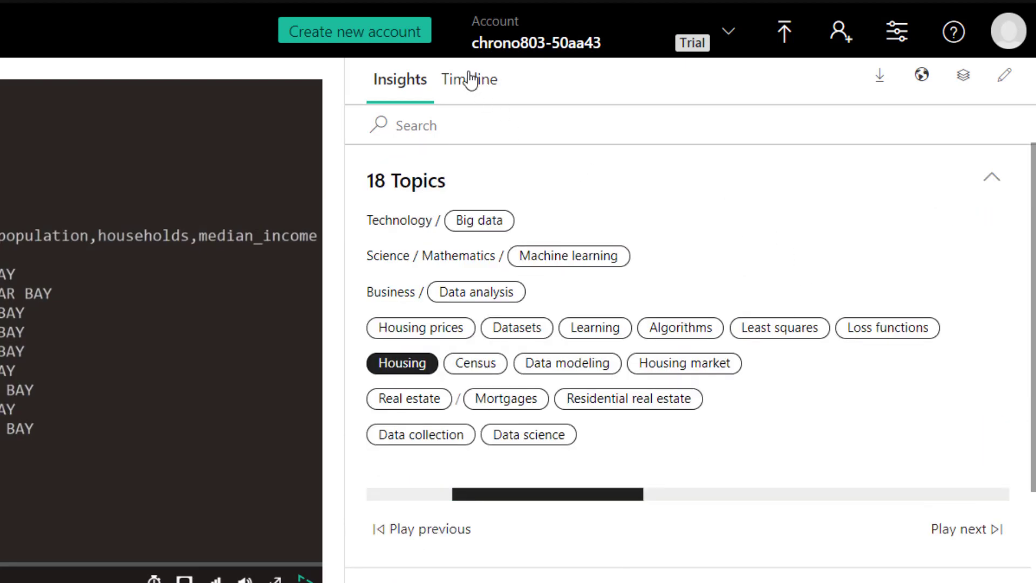
# Scroll through the Timeline transcript and bring up the Download formats menu
pyautogui.click(472, 92)
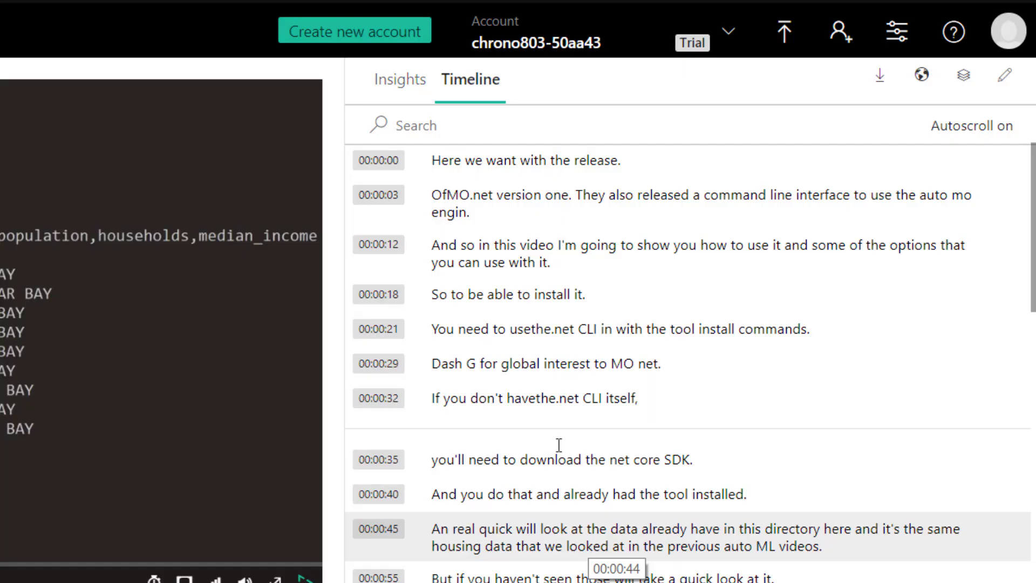
pyautogui.scroll(-8, 591, 423)
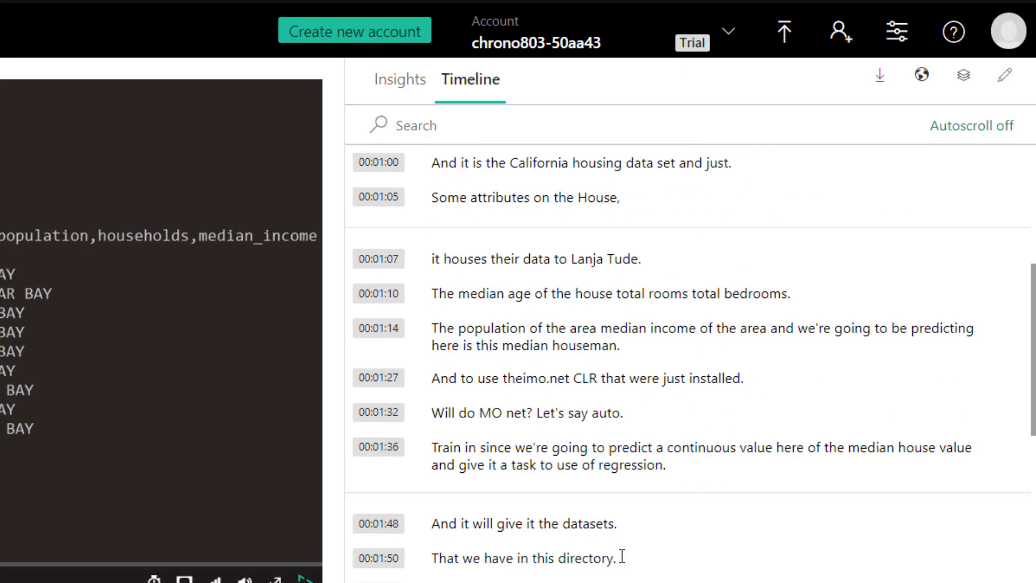
pyautogui.scroll(-2, 620, 561)
pyautogui.scroll(10, 621, 567)
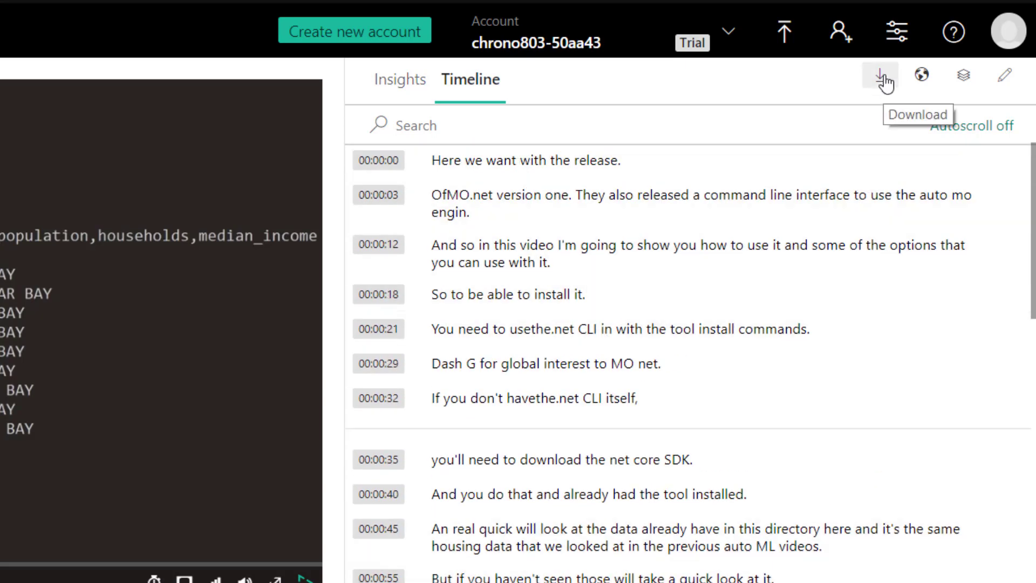
pyautogui.click(881, 78)
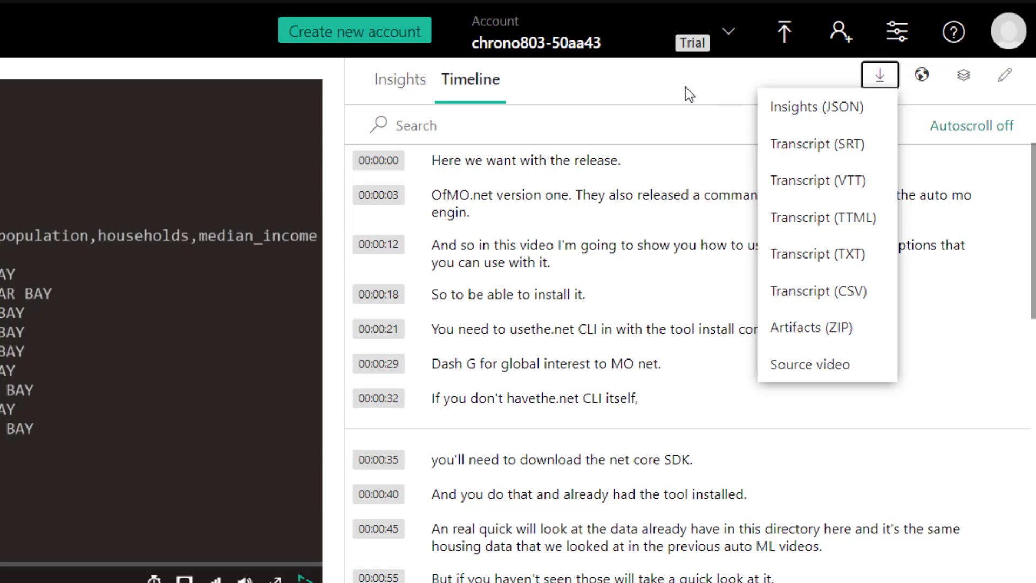
# Translate the video's transcript and insights into French from the language list
pyautogui.click(682, 88)
pyautogui.click(922, 76)
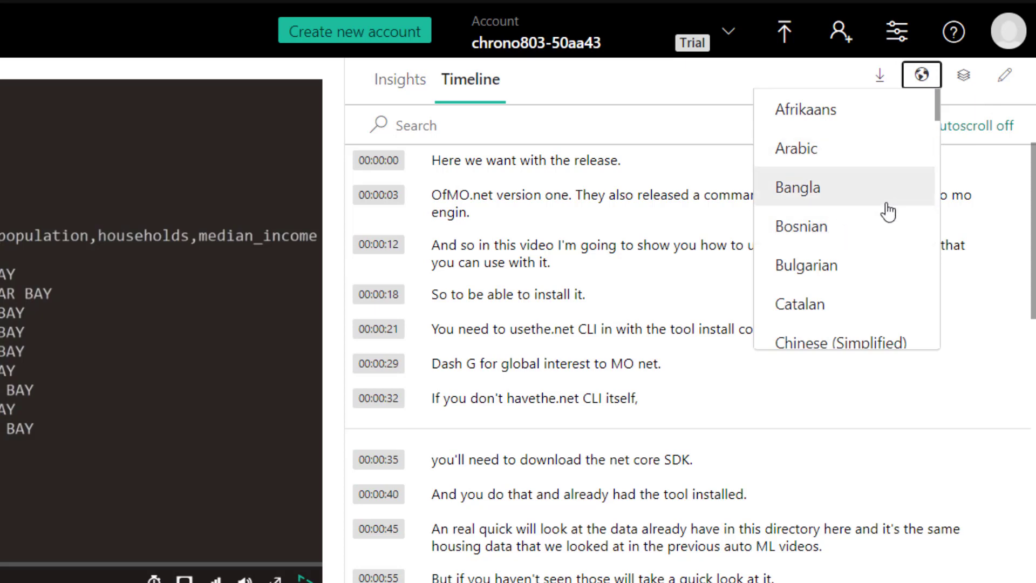
pyautogui.scroll(-5, 887, 207)
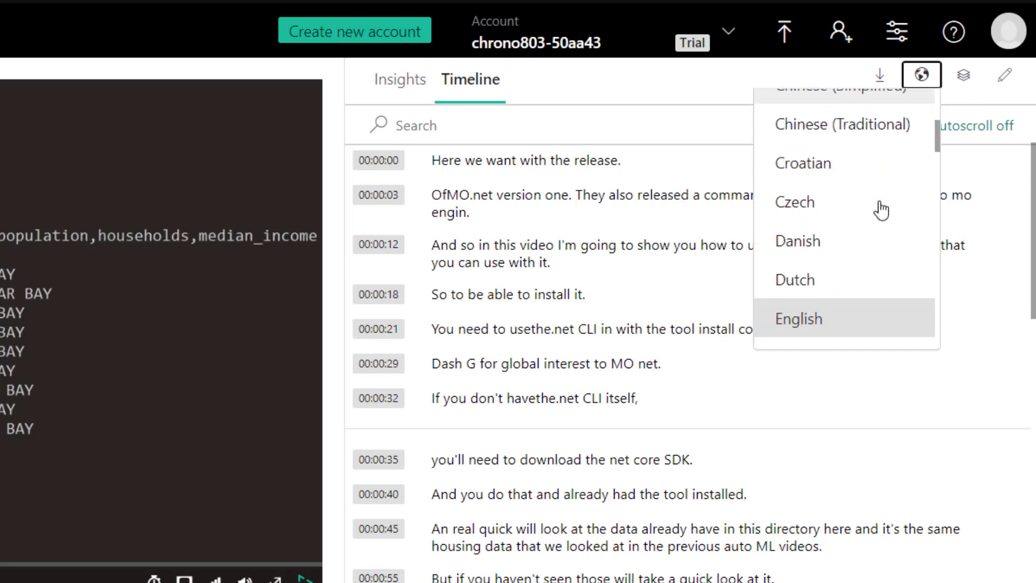
pyautogui.scroll(-5, 876, 209)
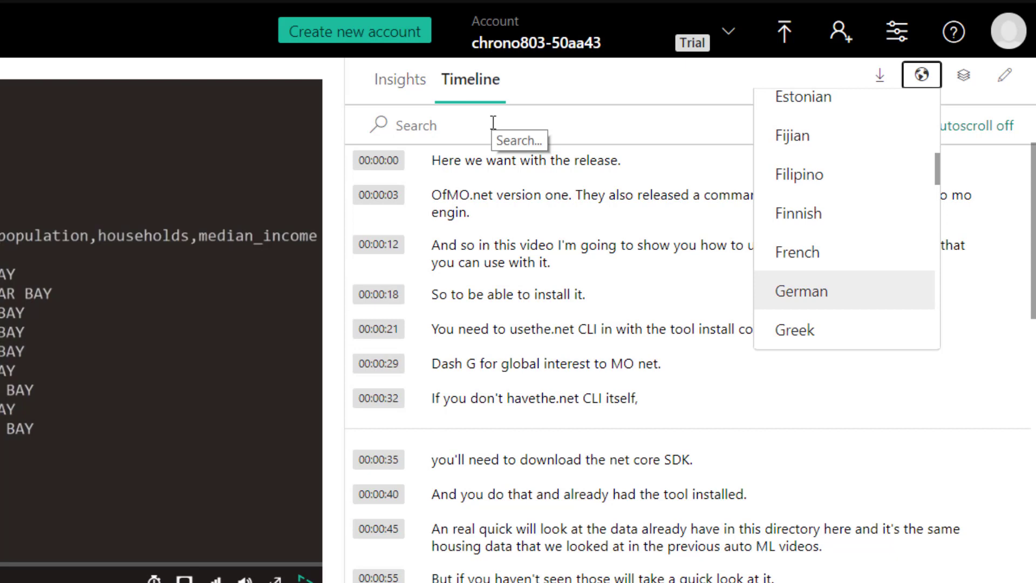
pyautogui.scroll(-3, 842, 178)
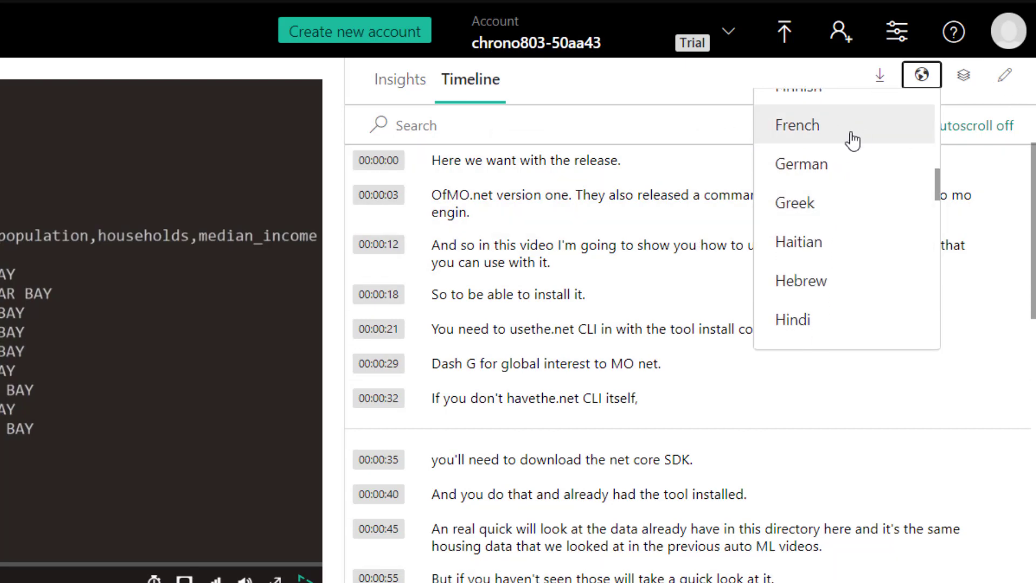
pyautogui.click(853, 140)
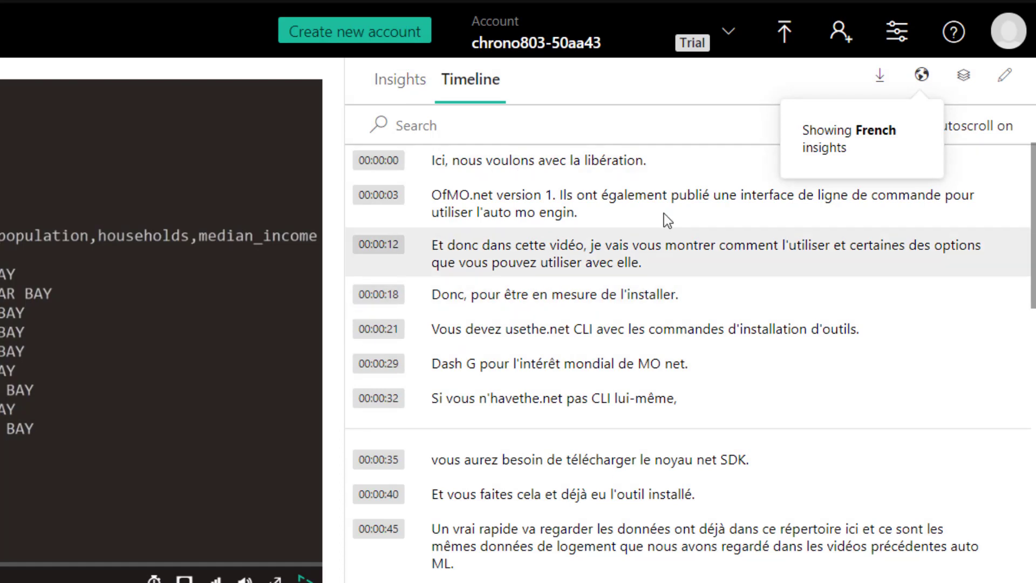
pyautogui.click(880, 75)
pyautogui.click(699, 92)
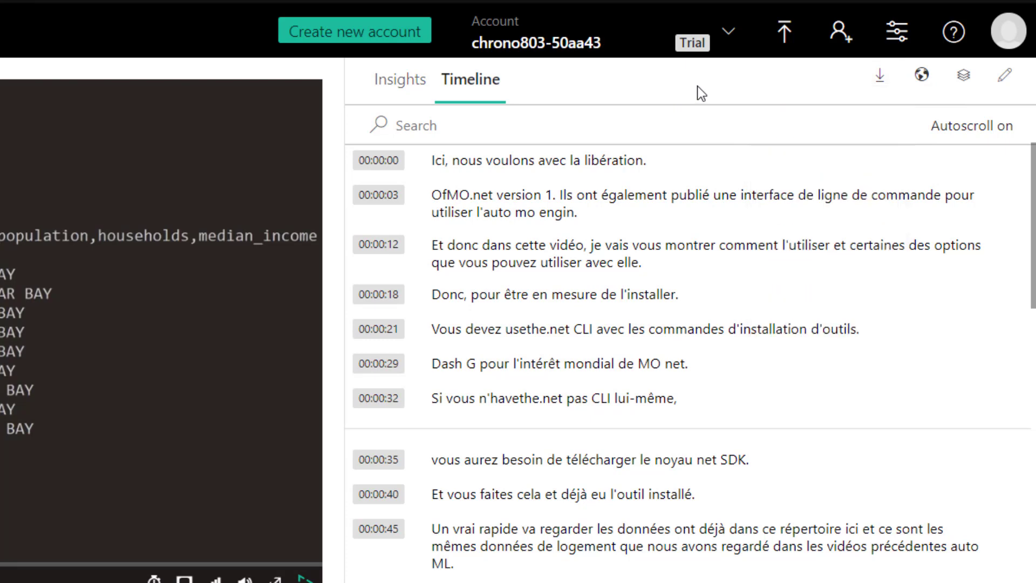
# Return to English and correct the 00:00:32 line to 'If you don't have the.net CLI itself,'
pyautogui.click(922, 74)
pyautogui.click(798, 108)
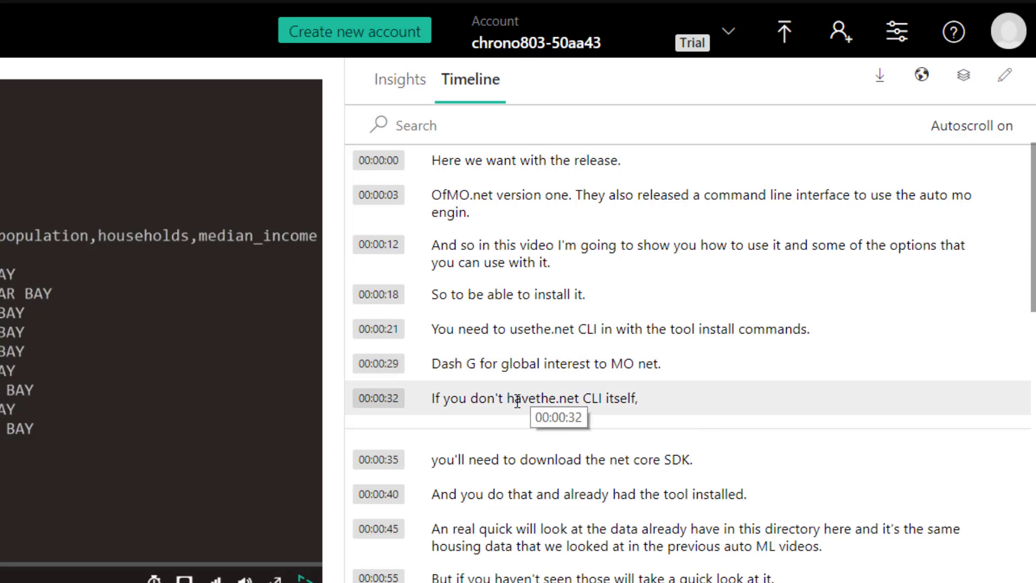
pyautogui.click(1023, 78)
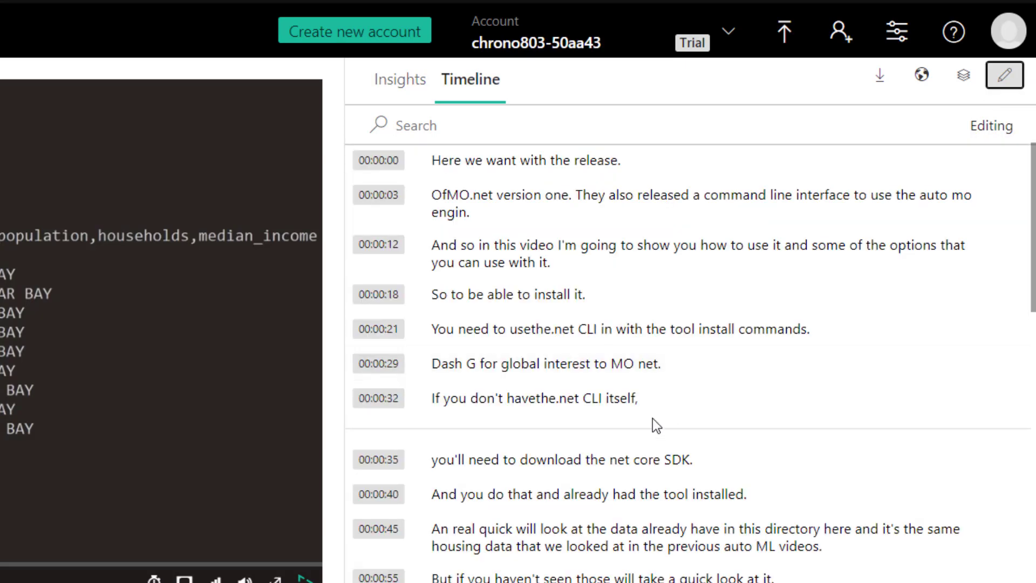
pyautogui.click(537, 397)
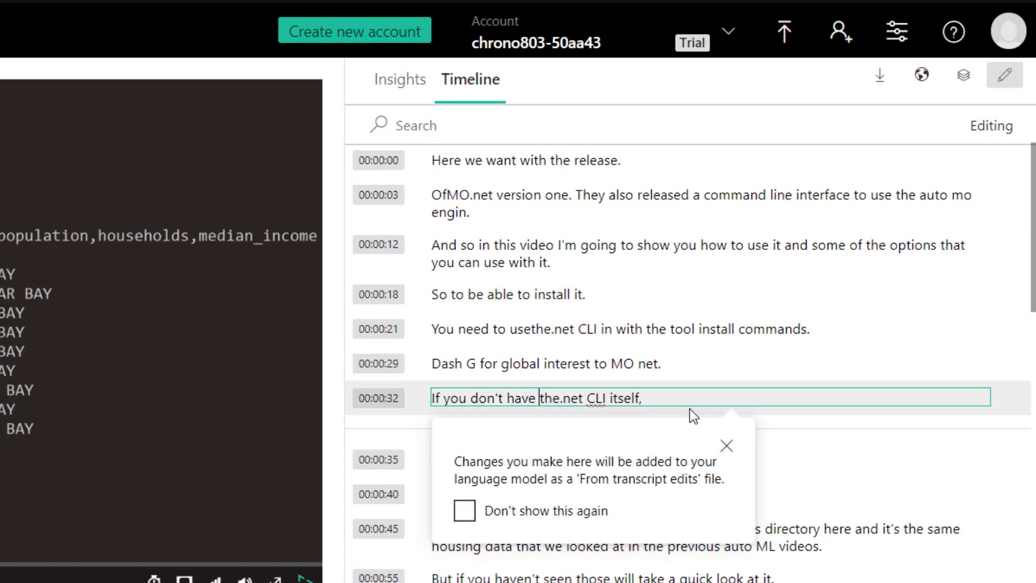
pyautogui.click(837, 294)
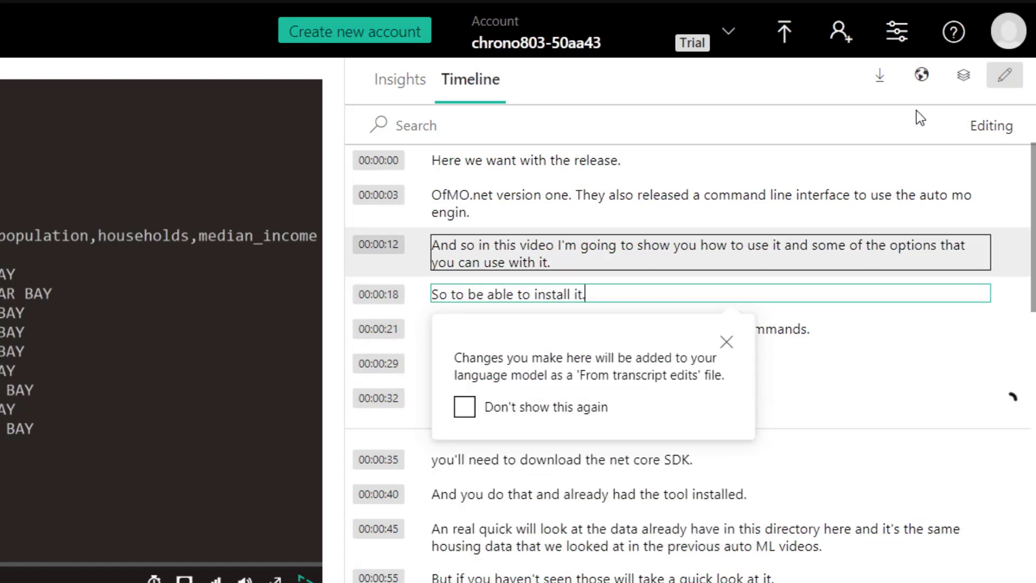
pyautogui.click(740, 88)
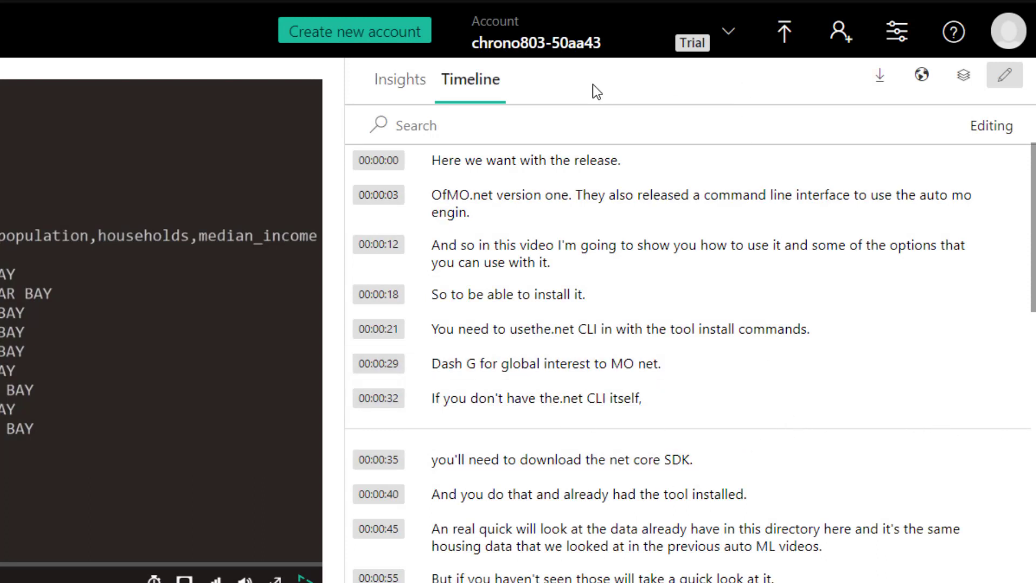
pyautogui.click(387, 91)
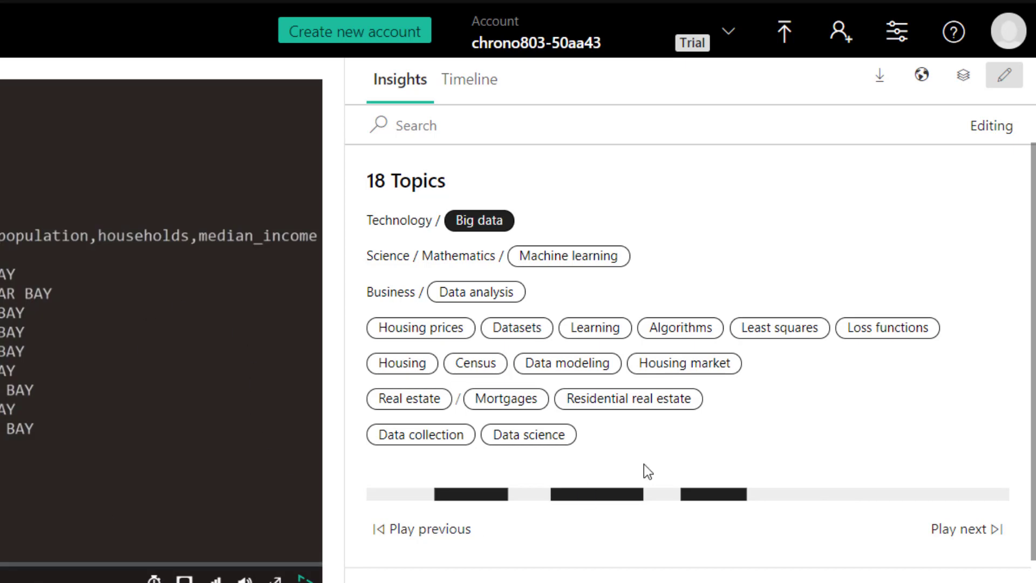
# Exit editing mode with Esc and scroll through the topics, keywords, labels and sentiments
pyautogui.scroll(-5, 643, 464)
pyautogui.scroll(5, 637, 488)
pyautogui.scroll(-5, 602, 520)
pyautogui.scroll(5, 555, 527)
pyautogui.press('Escape')
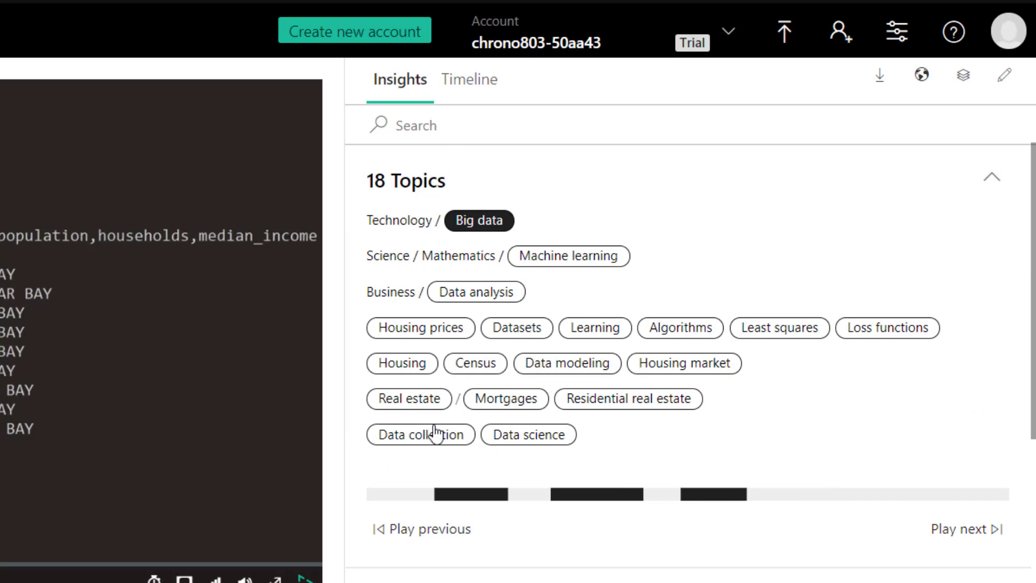
pyautogui.scroll(-1, 525, 439)
pyautogui.scroll(-10, 561, 486)
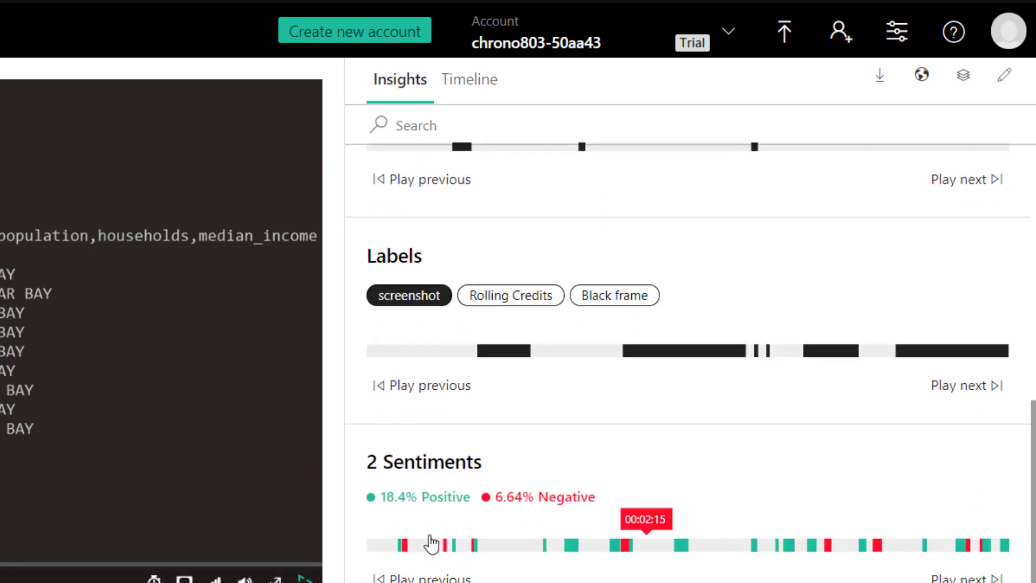